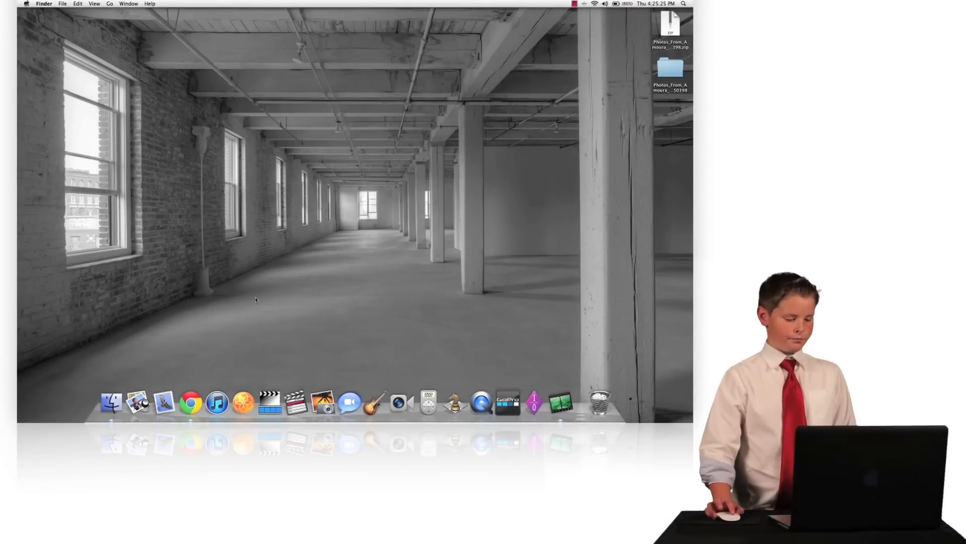
# - Launch Google Chrome from the Dock to reach Paragon MLS
pyautogui.click(191, 403)
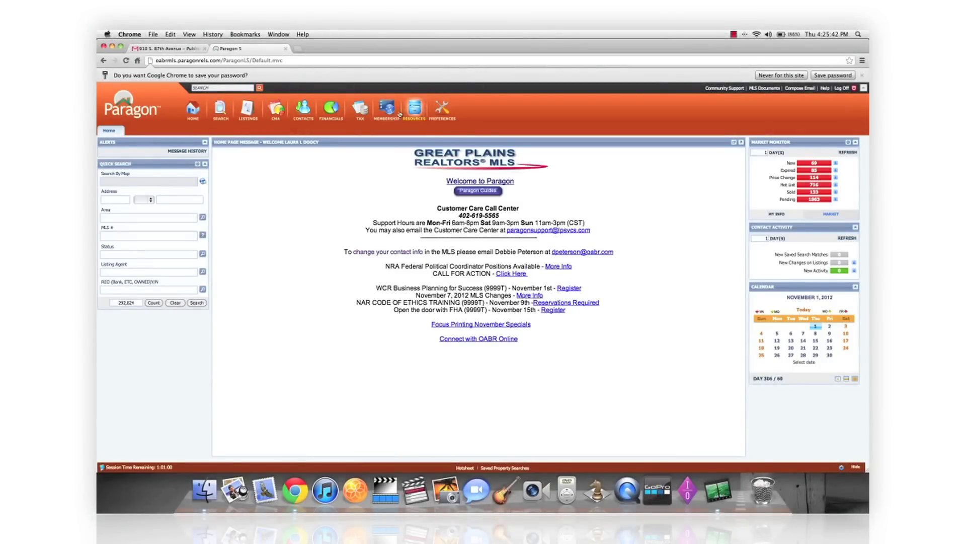
pyautogui.click(246, 113)
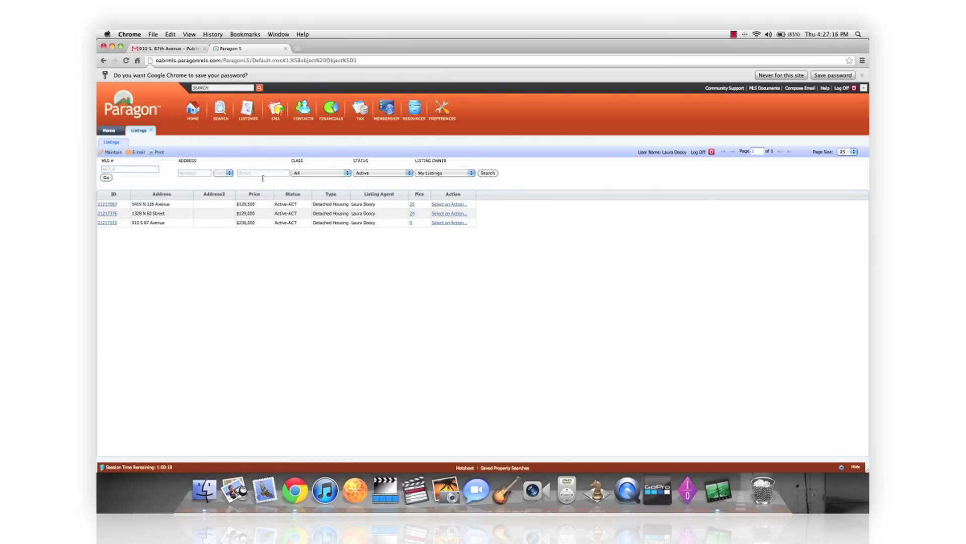
pyautogui.click(277, 224)
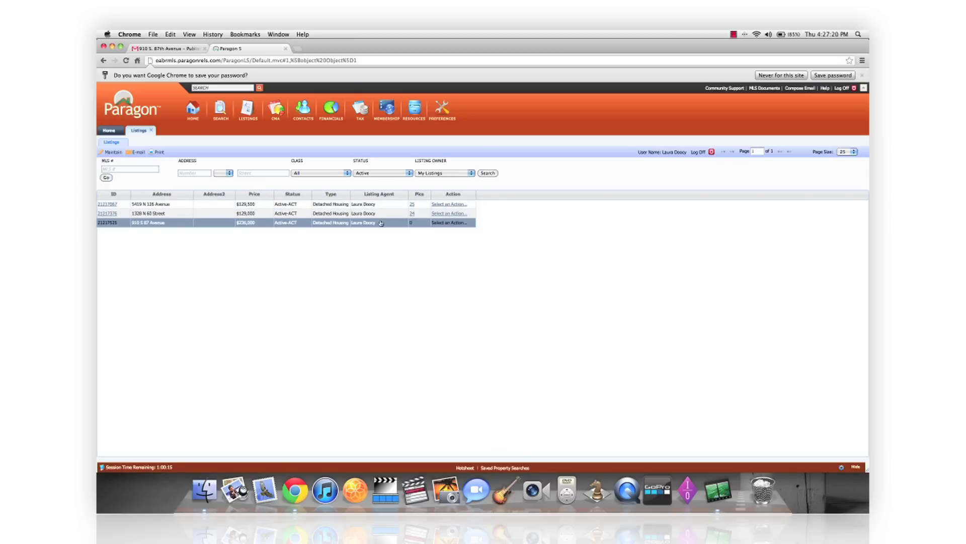
pyautogui.click(445, 224)
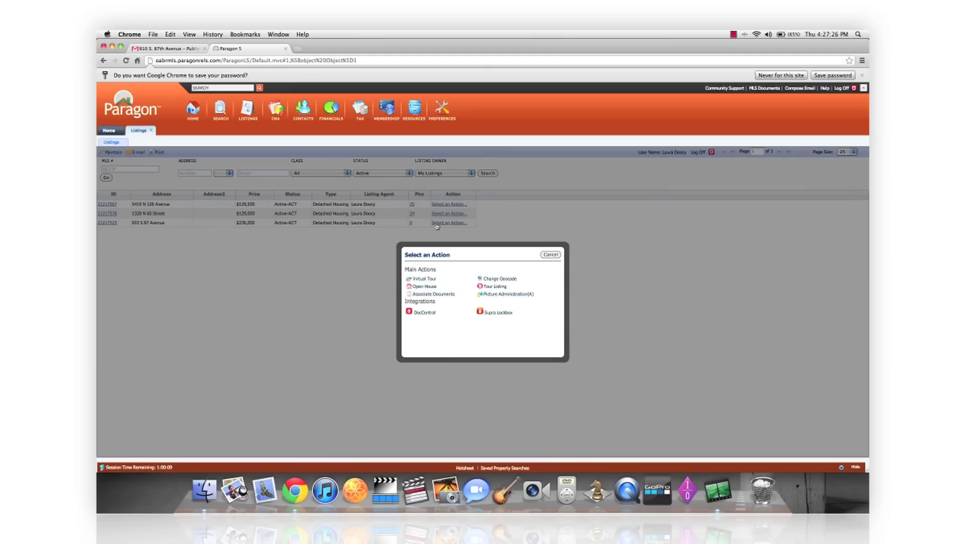
# - Open Picture Administration's Upload Multiple Photos file picker for 910 S 87 Avenue
pyautogui.click(485, 295)
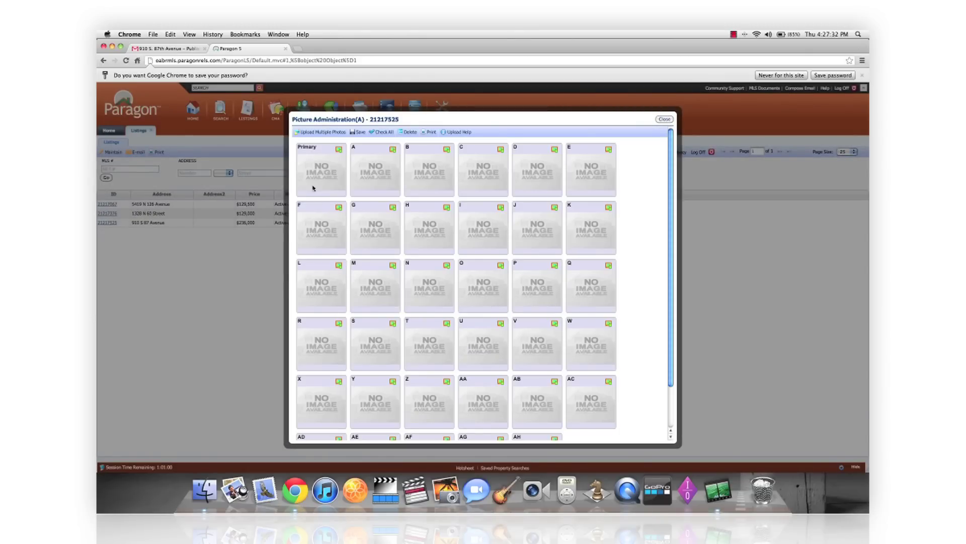
pyautogui.click(319, 134)
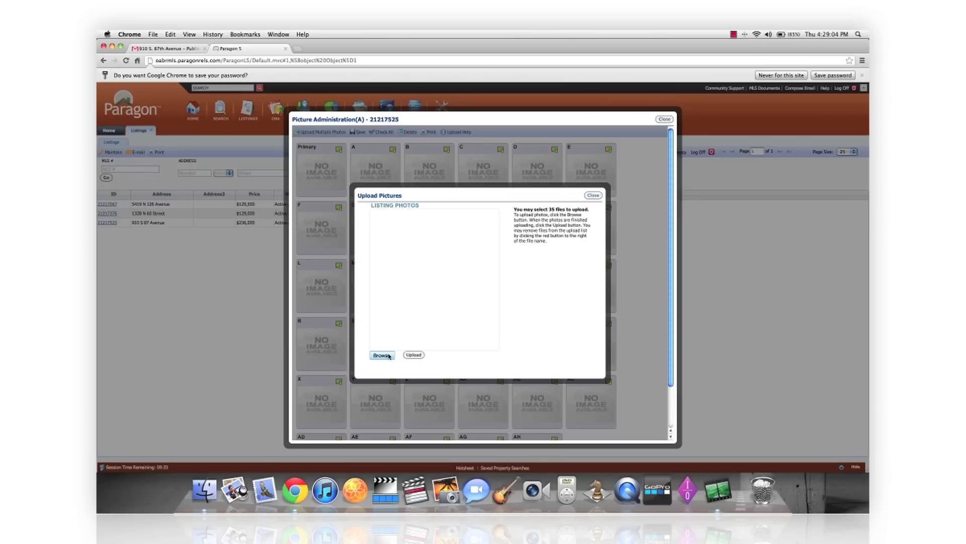
pyautogui.click(389, 356)
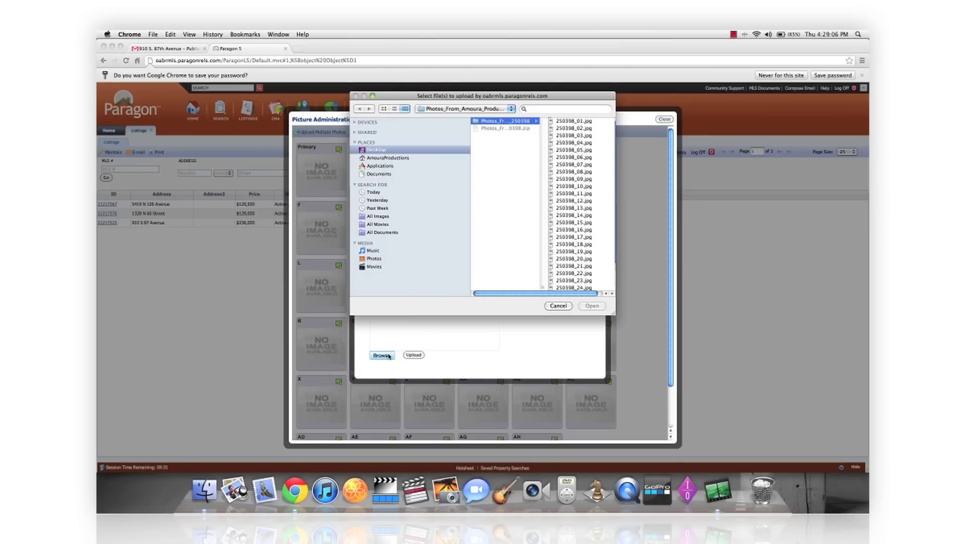
# - Select all 250398 house photos, from 250398_01.jpg onward, and queue them for upload
pyautogui.click(585, 122)
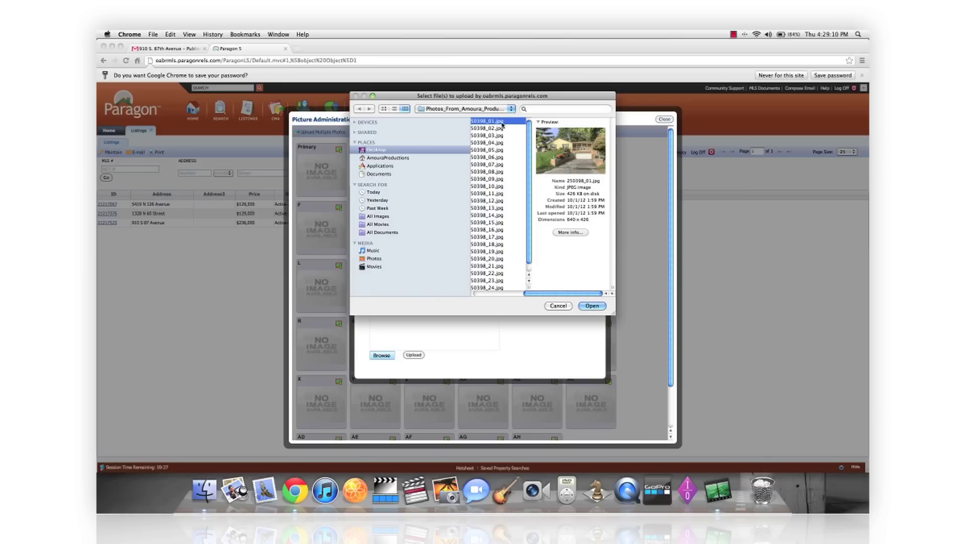
pyautogui.moveTo(502, 126); pyautogui.dragTo(486, 296)
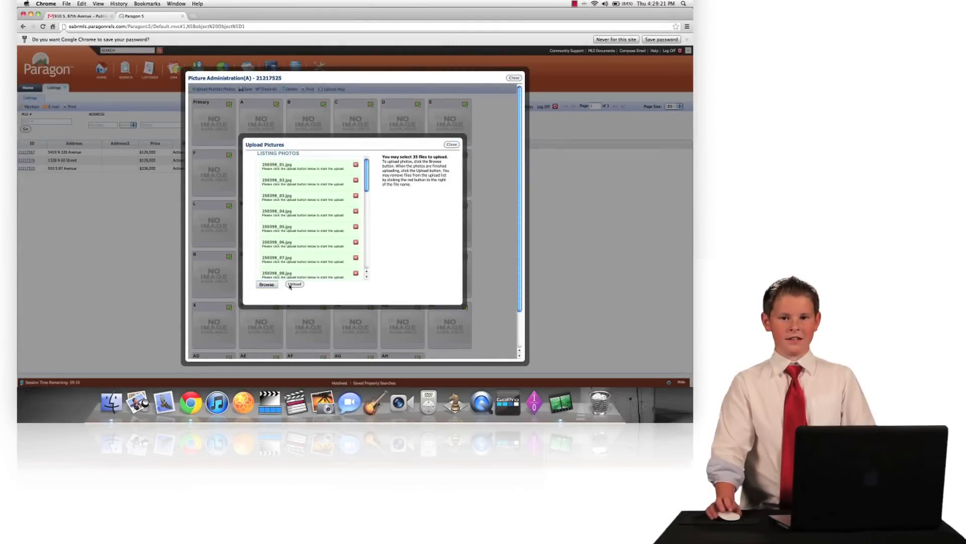
pyautogui.click(290, 284)
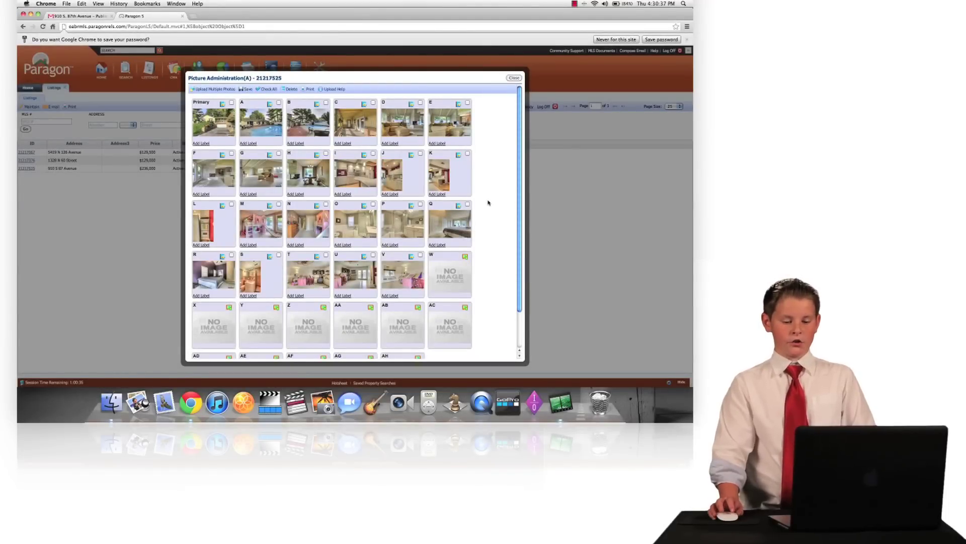
# - Close picture administration once the photos appear, returning to active listings
pyautogui.click(514, 79)
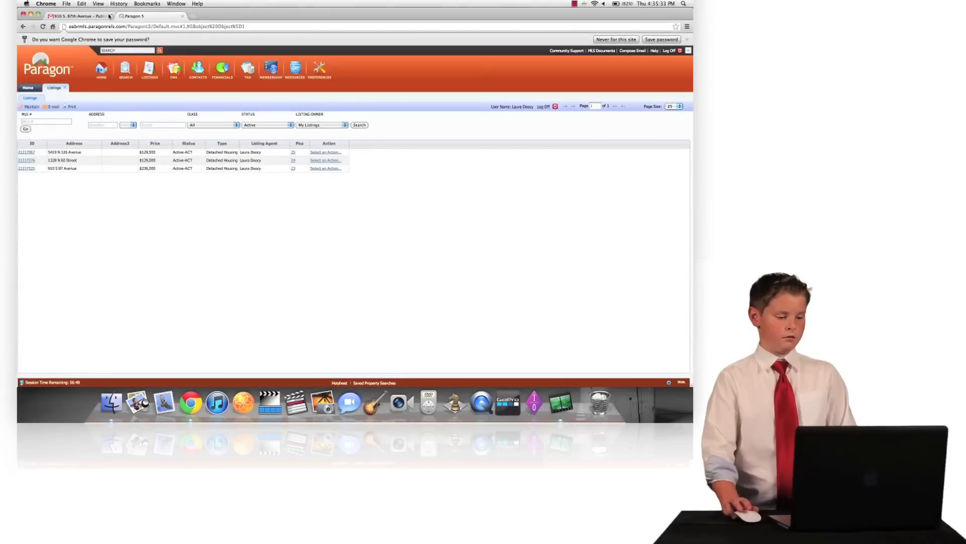
# - Copy the YouTube home tour link from the Gmail email, then return to Paragon
pyautogui.click(97, 16)
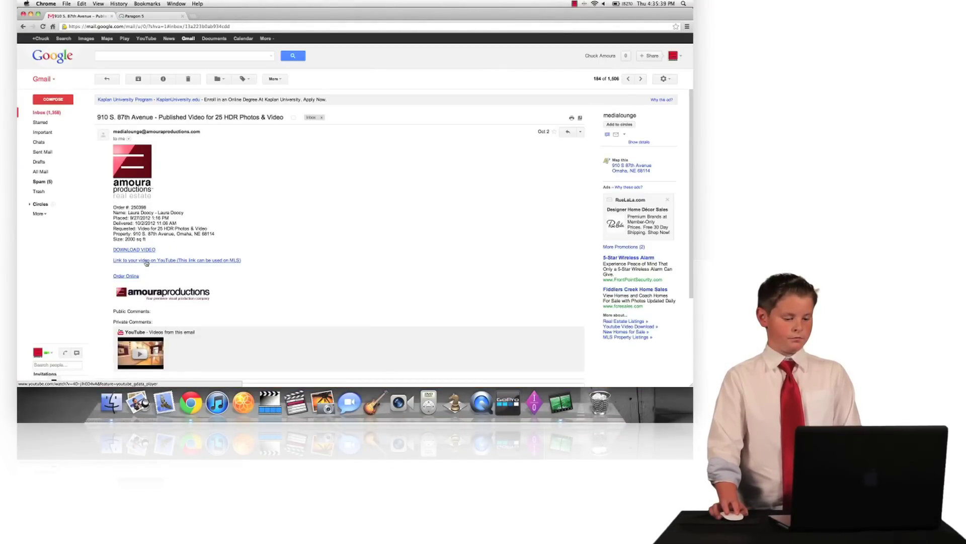
pyautogui.click(146, 261)
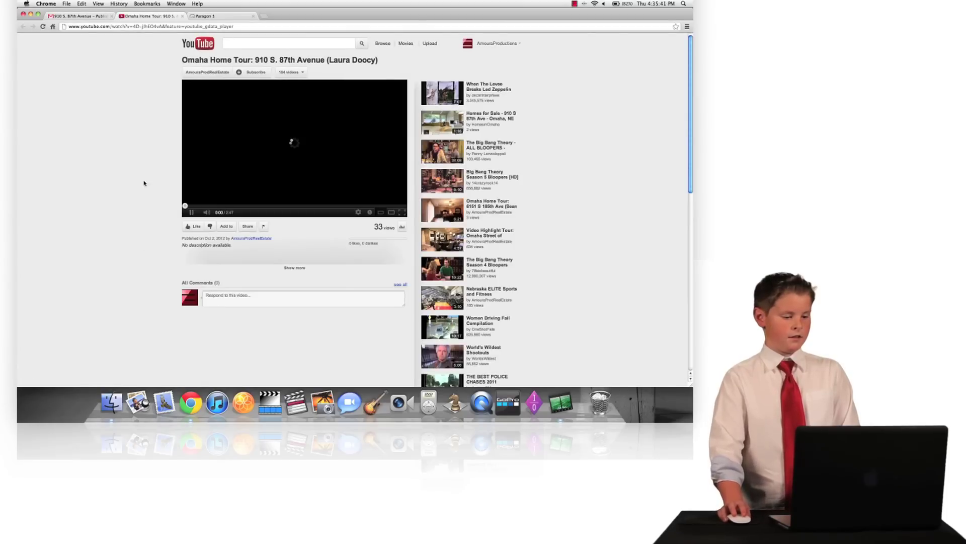
pyautogui.click(149, 26)
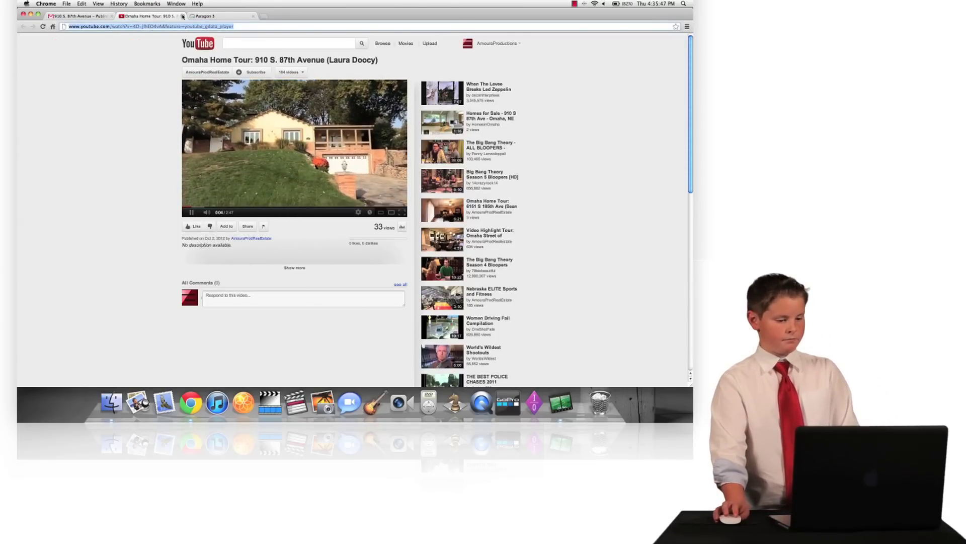
pyautogui.click(198, 16)
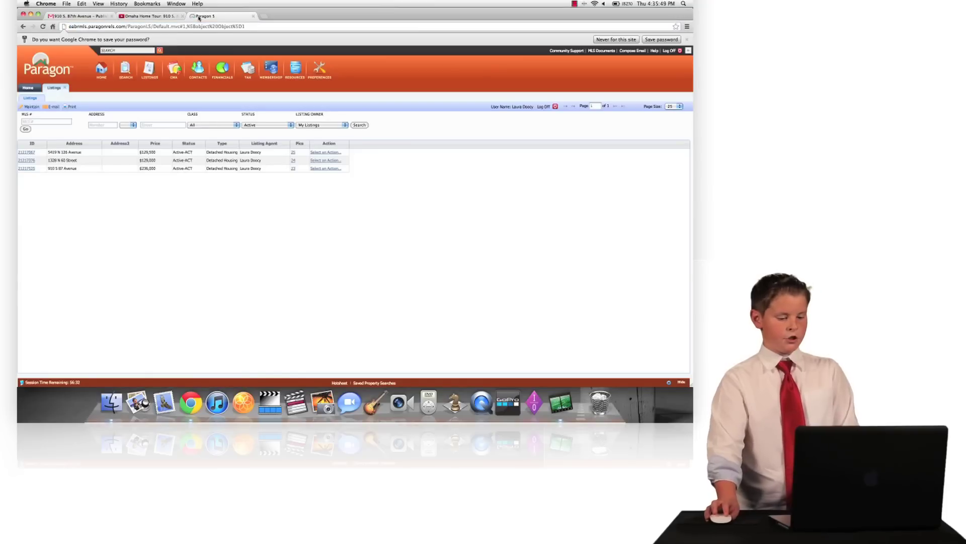
# - Open the Virtual Tour form for the 910 S 87 Avenue listing
pyautogui.click(324, 168)
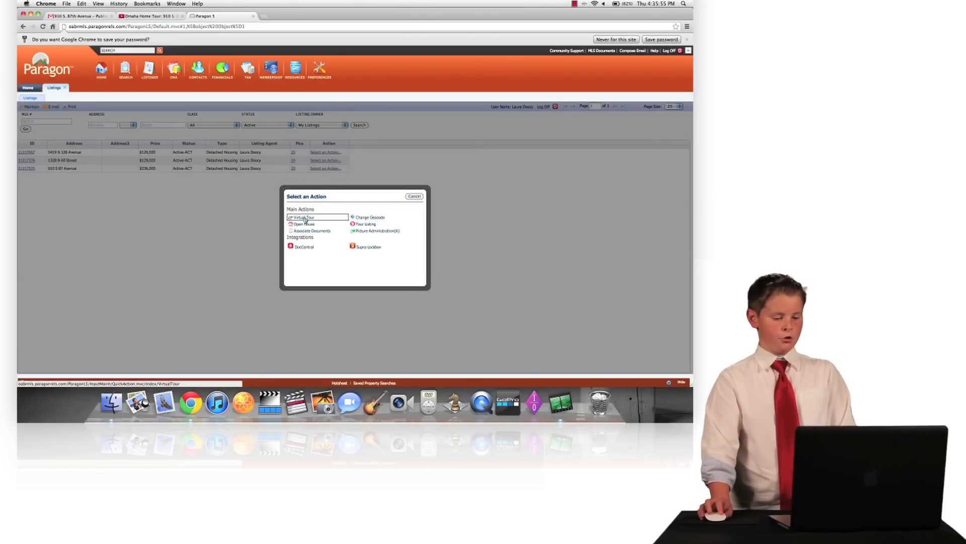
pyautogui.click(305, 219)
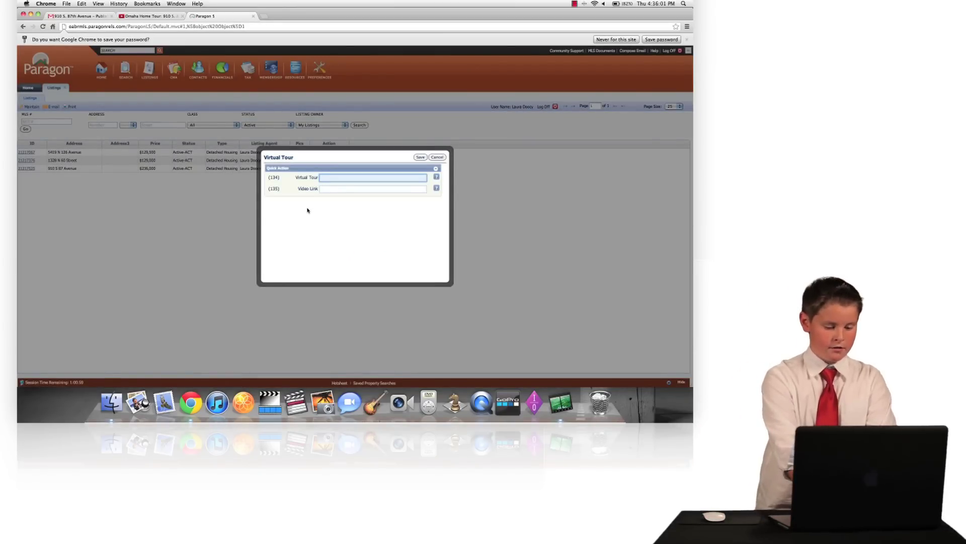
# - Paste the YouTube link into Virtual Tour and Video Link, then save
pyautogui.press('super+v')
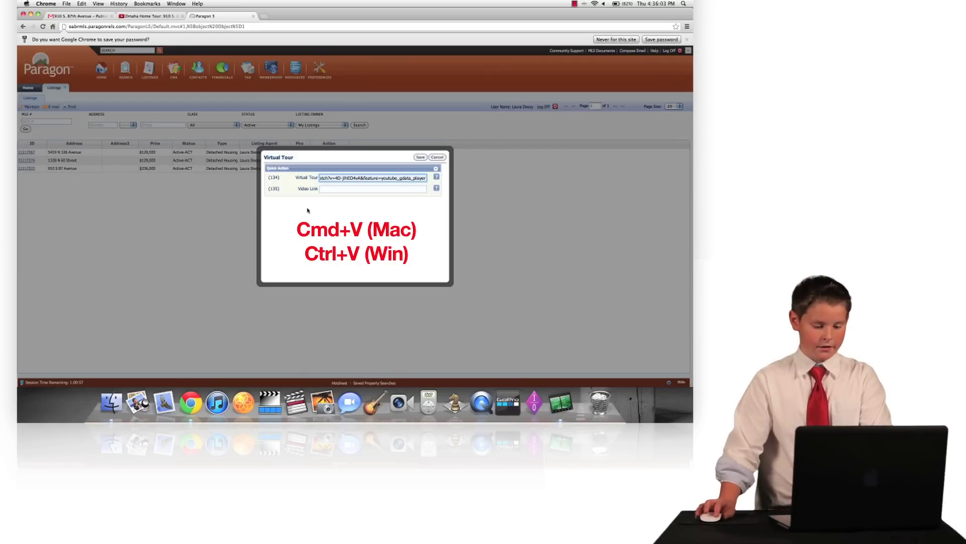
pyautogui.click(326, 189)
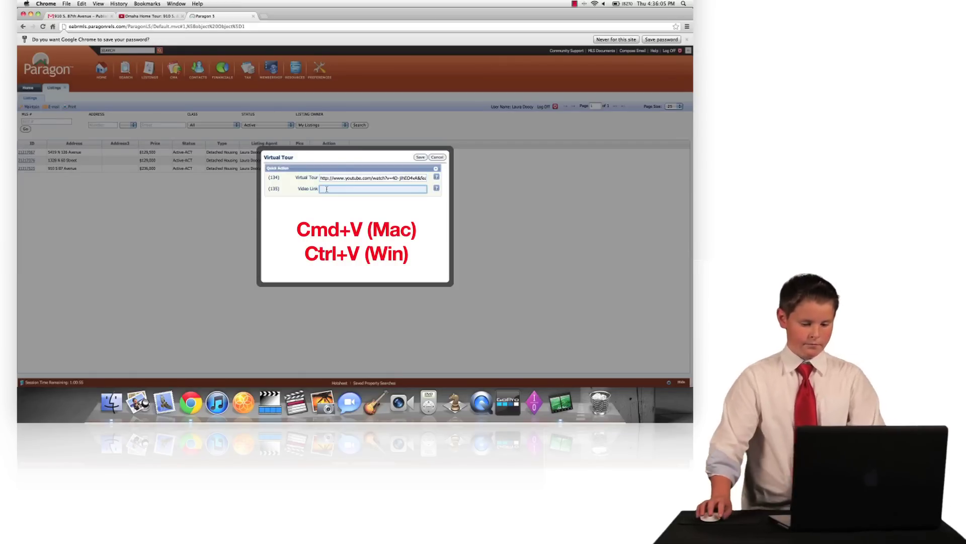
pyautogui.press('super+v')
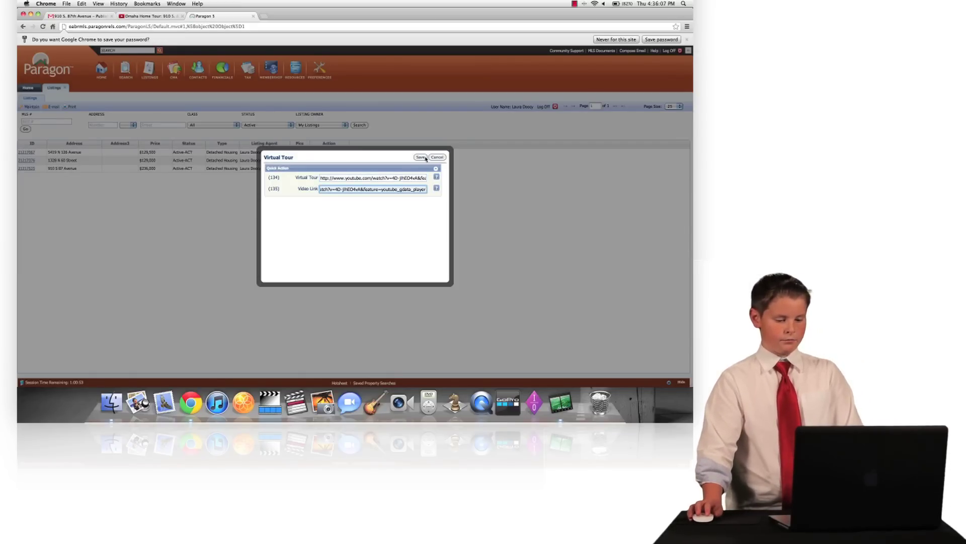
pyautogui.click(422, 158)
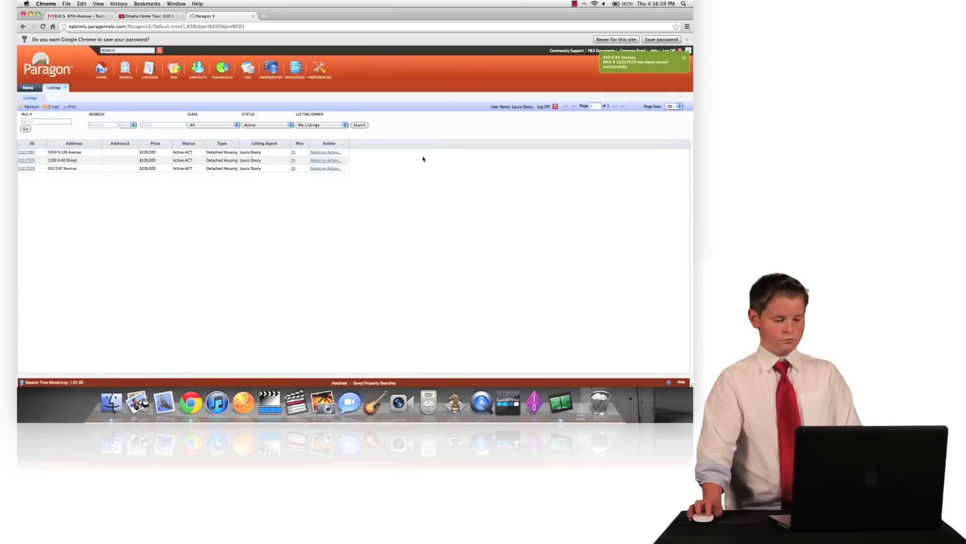